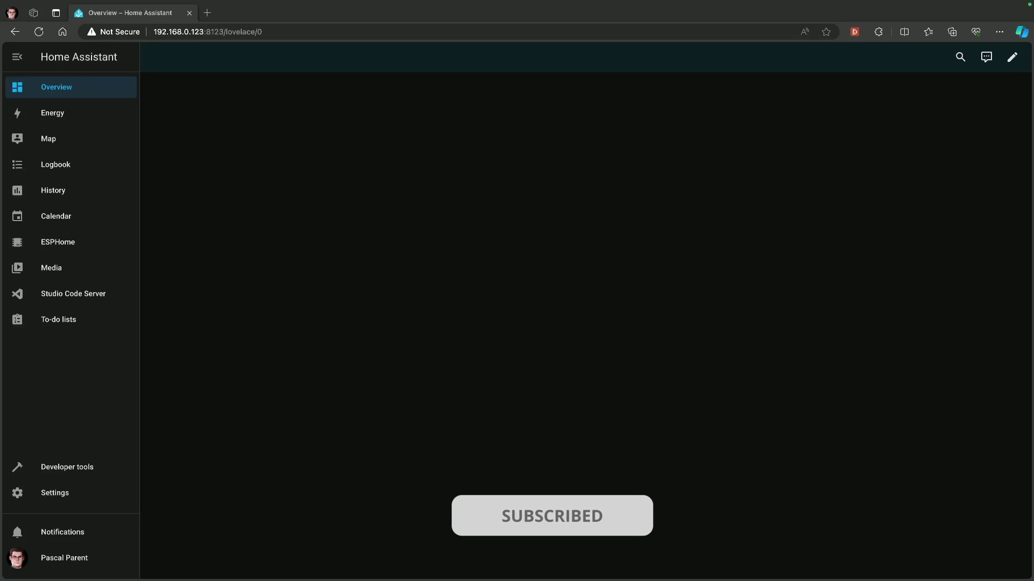
- Go to Settings > Add-ons to list the installed add-ons
{"action": "left_click", "coordinate": [79, 494]}
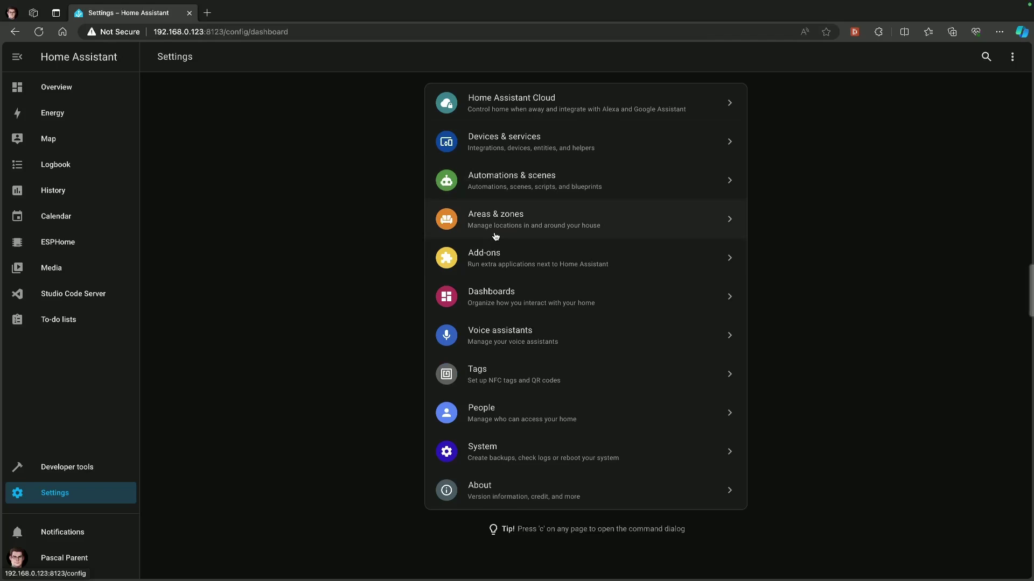
{"action": "left_click", "coordinate": [495, 257]}
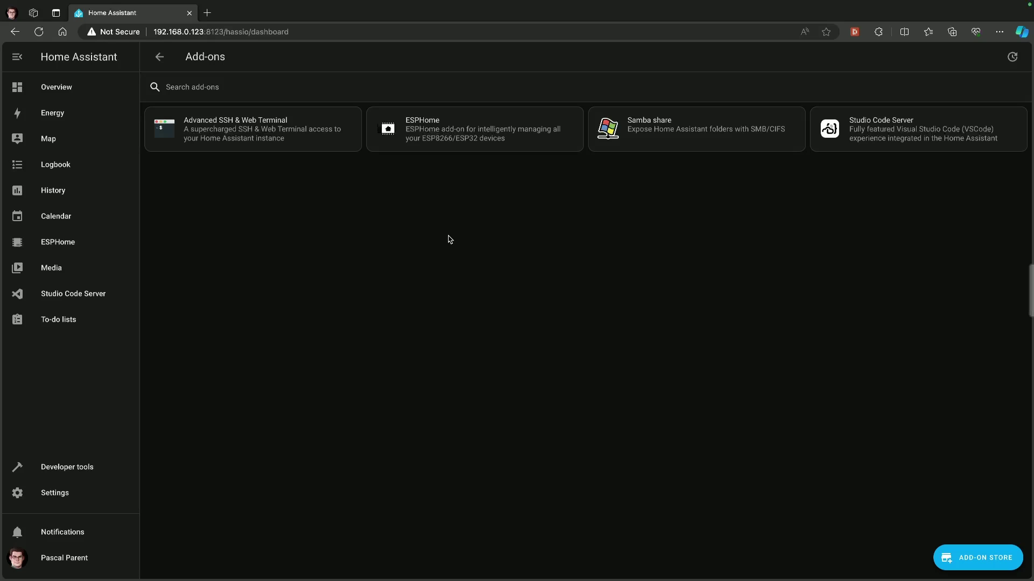
- Install the Mosquitto broker 6.4.0 add-on from the Add-on Store
{"action": "left_click", "coordinate": [980, 557]}
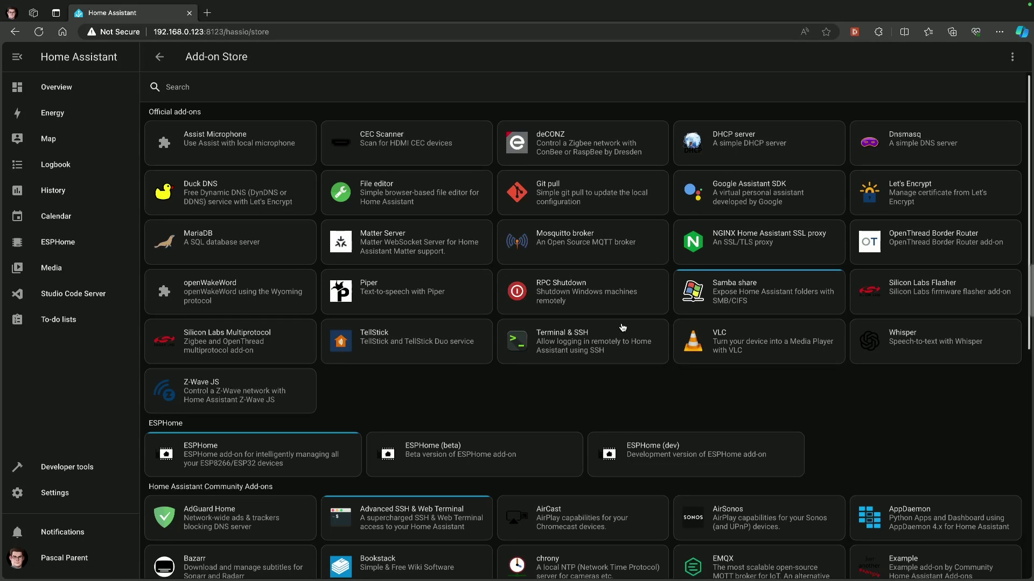
{"action": "left_click", "coordinate": [582, 242]}
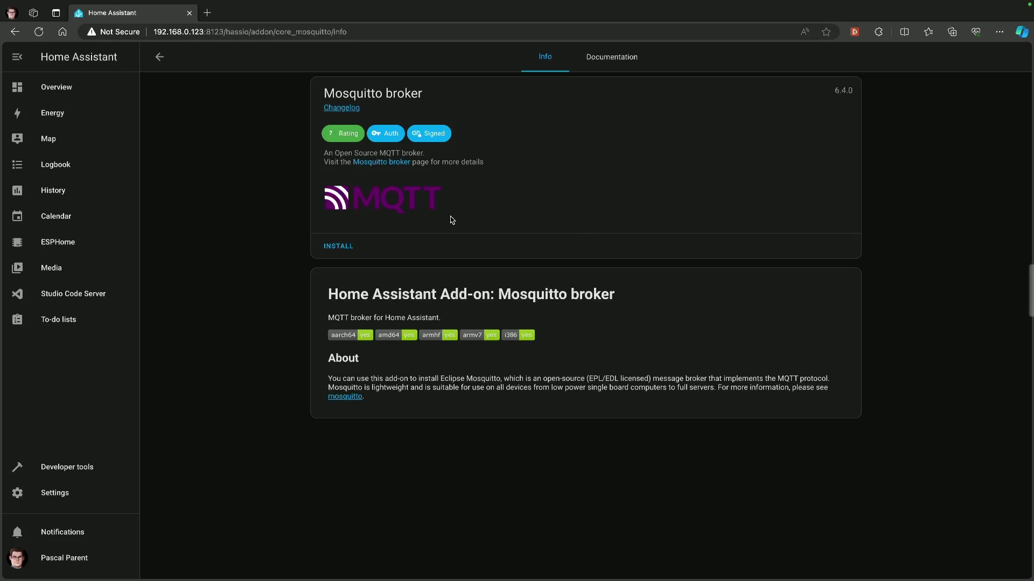
{"action": "left_click", "coordinate": [343, 246]}
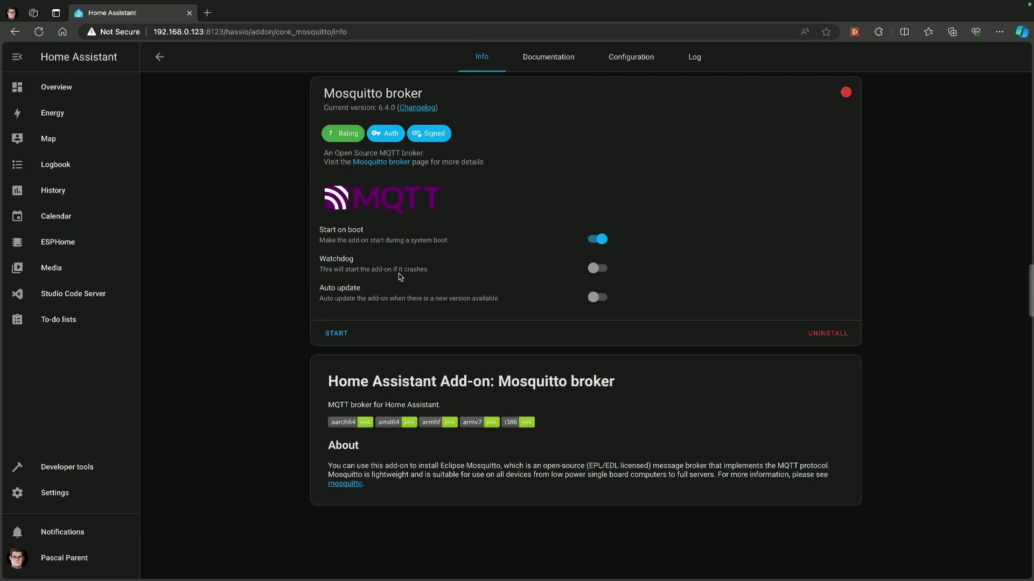
- Enable Watchdog for the Mosquitto broker and review its Configuration options
{"action": "left_click", "coordinate": [597, 270]}
{"action": "left_click", "coordinate": [625, 67]}
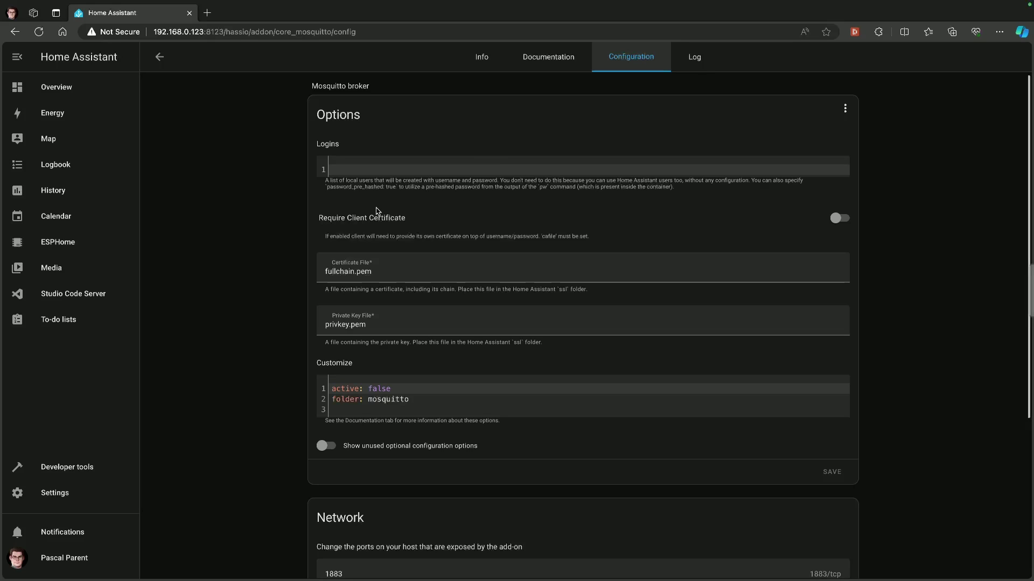
{"action": "left_click", "coordinate": [488, 64]}
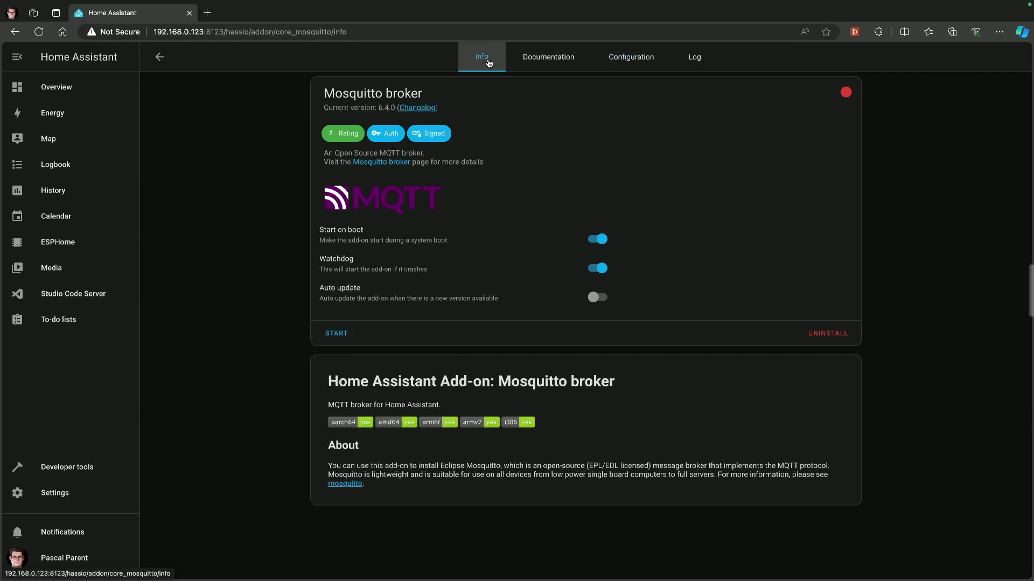
- Start the broker and refresh its log to confirm it is listening on port 1883
{"action": "left_click", "coordinate": [337, 334]}
{"action": "left_click", "coordinate": [693, 64]}
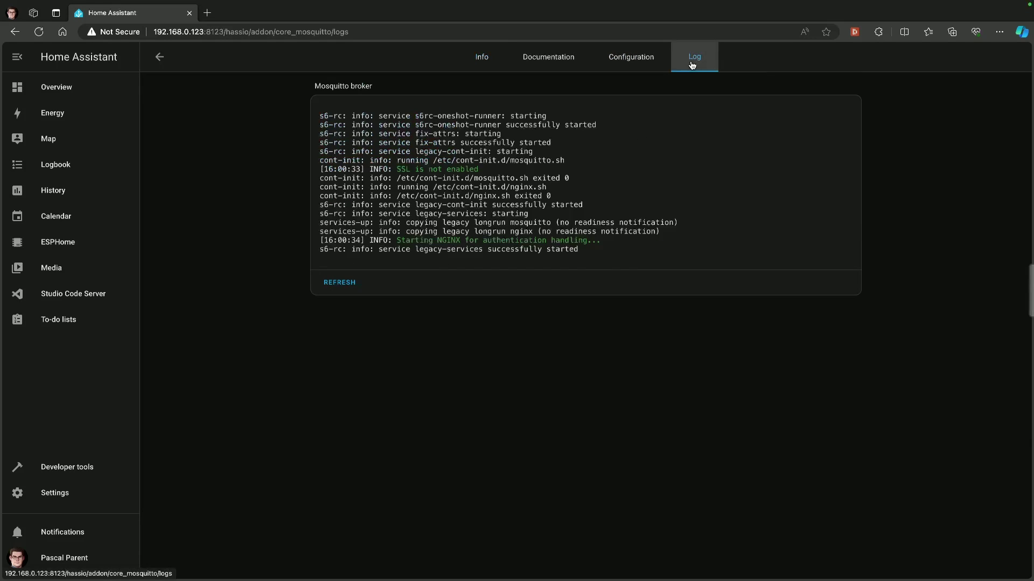
{"action": "left_click", "coordinate": [339, 282]}
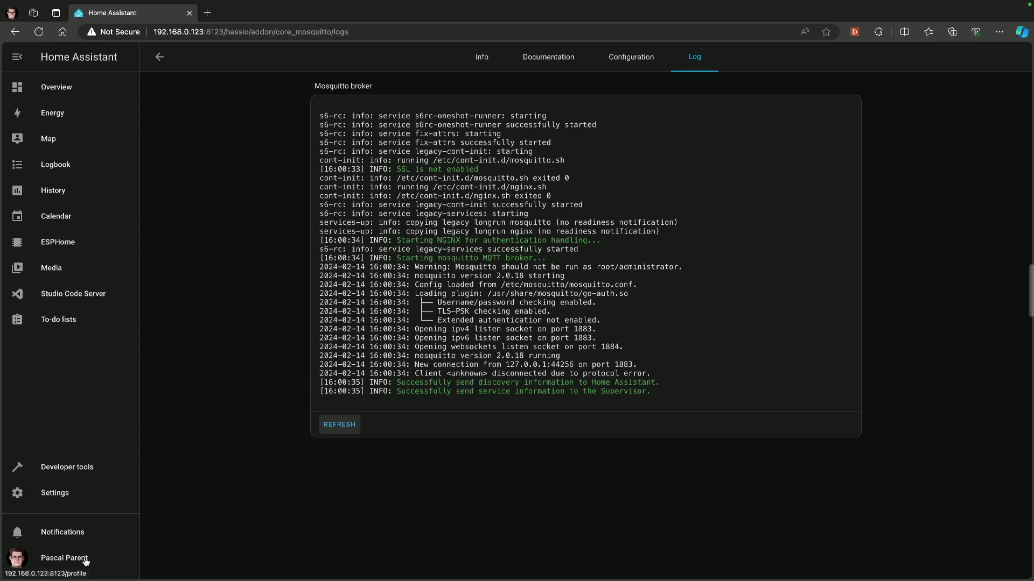
- From Settings > People > Users, open the Add user form
{"action": "left_click", "coordinate": [62, 498]}
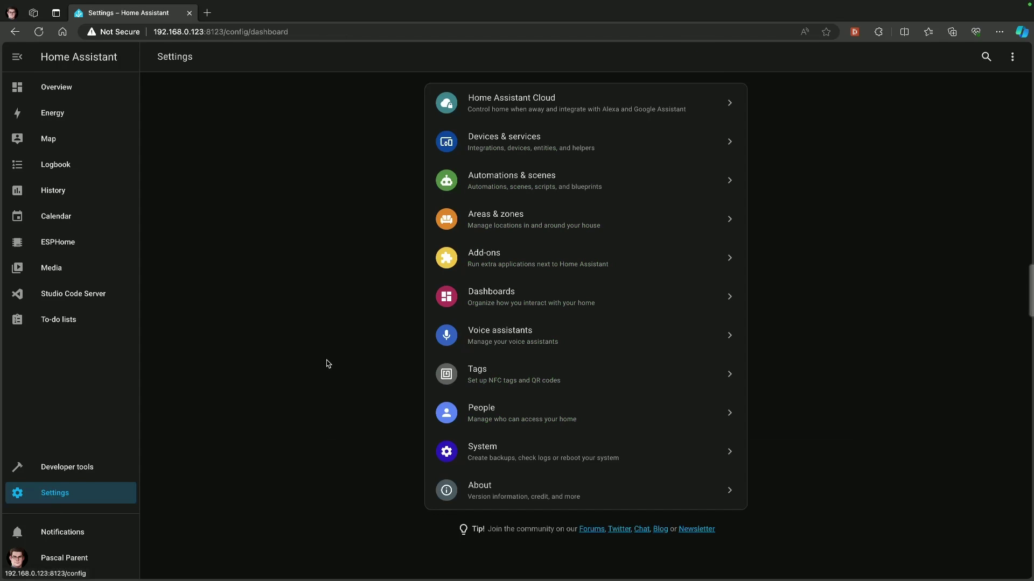
{"action": "left_click", "coordinate": [487, 413]}
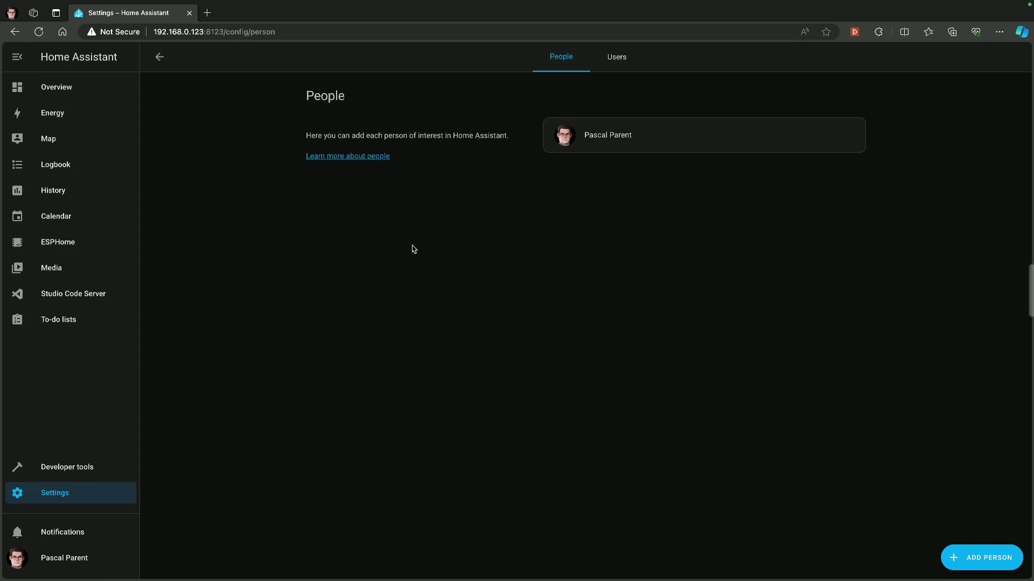
{"action": "left_click", "coordinate": [620, 65]}
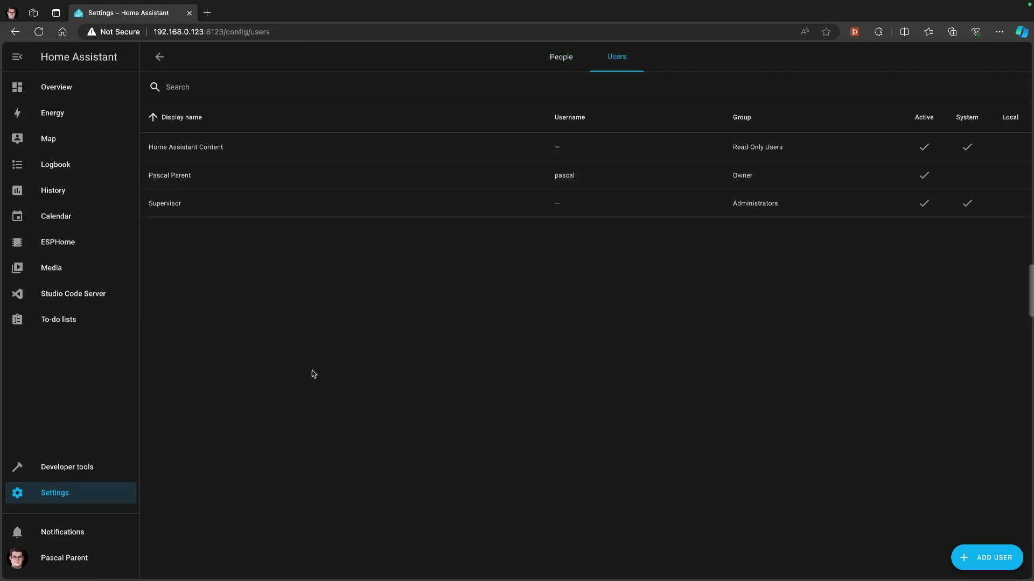
{"action": "left_click", "coordinate": [963, 557]}
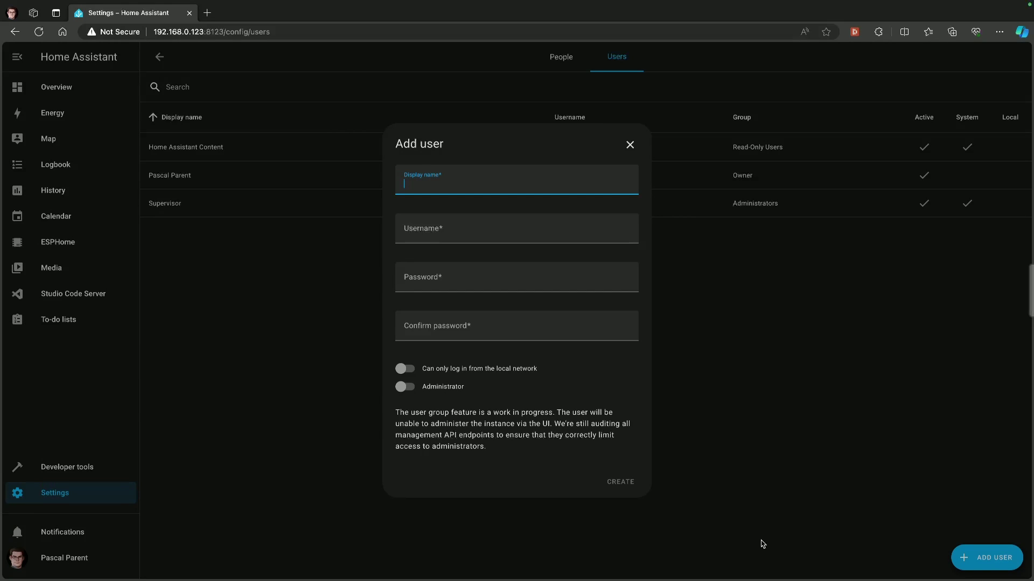
- Enter HAMQTT as the user's name and fill in the password and its confirmation
{"action": "type", "text": "HAMQTT"}
{"action": "left_click_drag", "start_coordinate": [443, 183], "coordinate": [401, 186]}
{"action": "left_click", "coordinate": [412, 231]}
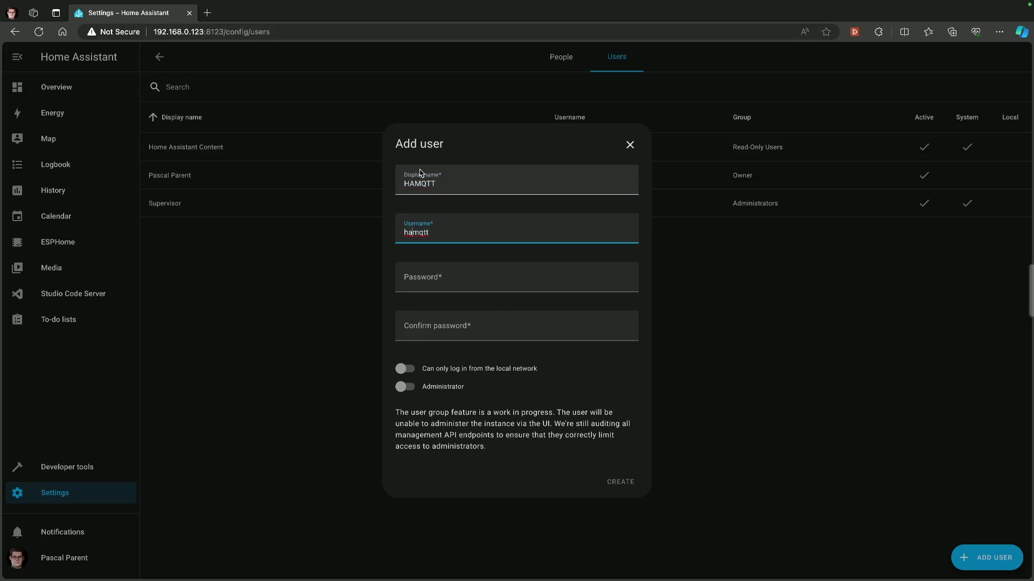
{"action": "left_click", "coordinate": [424, 280]}
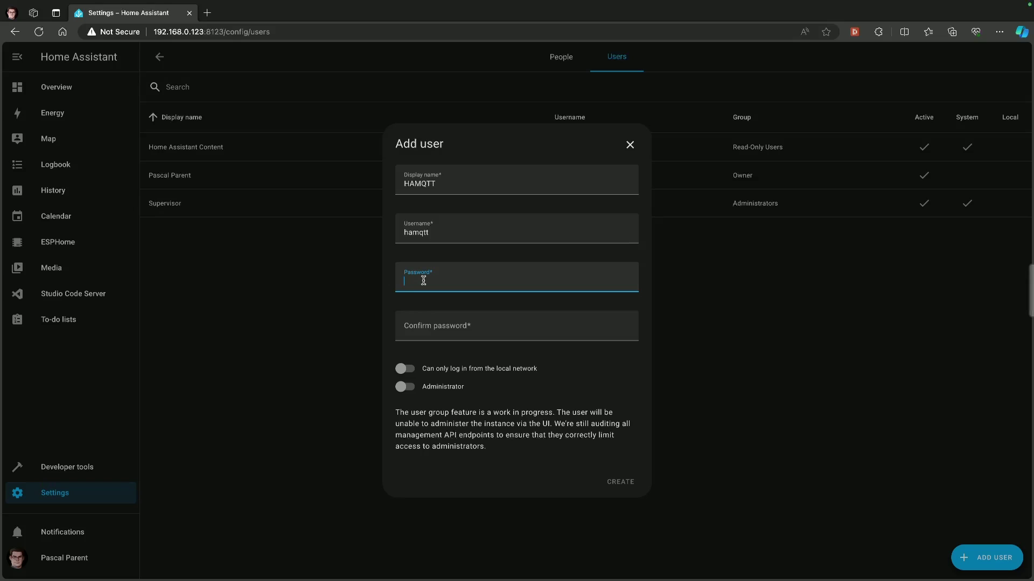
{"action": "type", "text": "••••••••"}
{"action": "left_click", "coordinate": [431, 324]}
{"action": "type", "text": "•••••••"}
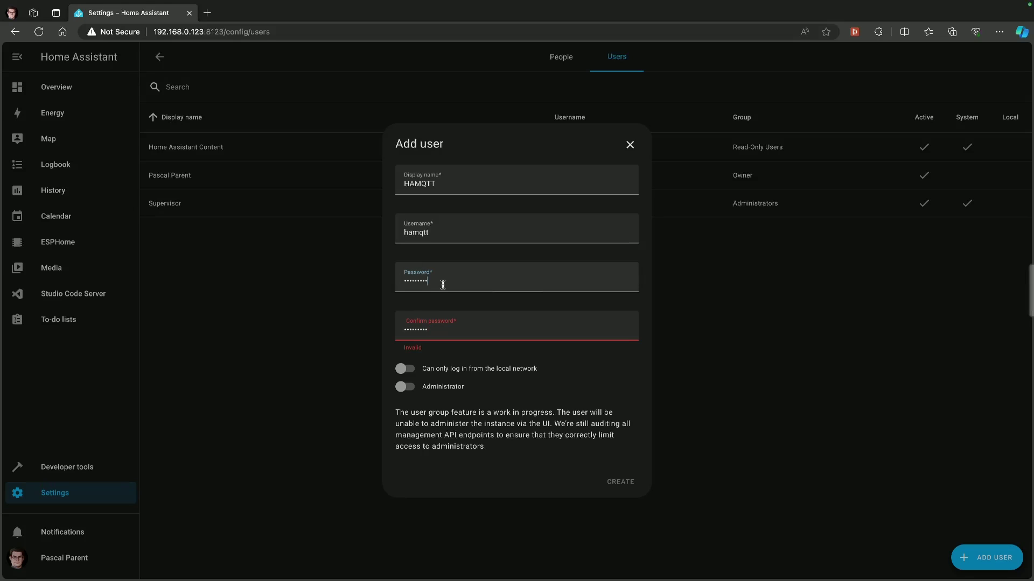
- Retype the password, restrict login to the local network, and create the HAMQTT user
{"action": "left_click_drag", "start_coordinate": [442, 282], "coordinate": [378, 279]}
{"action": "type", "text": "•••••••••"}
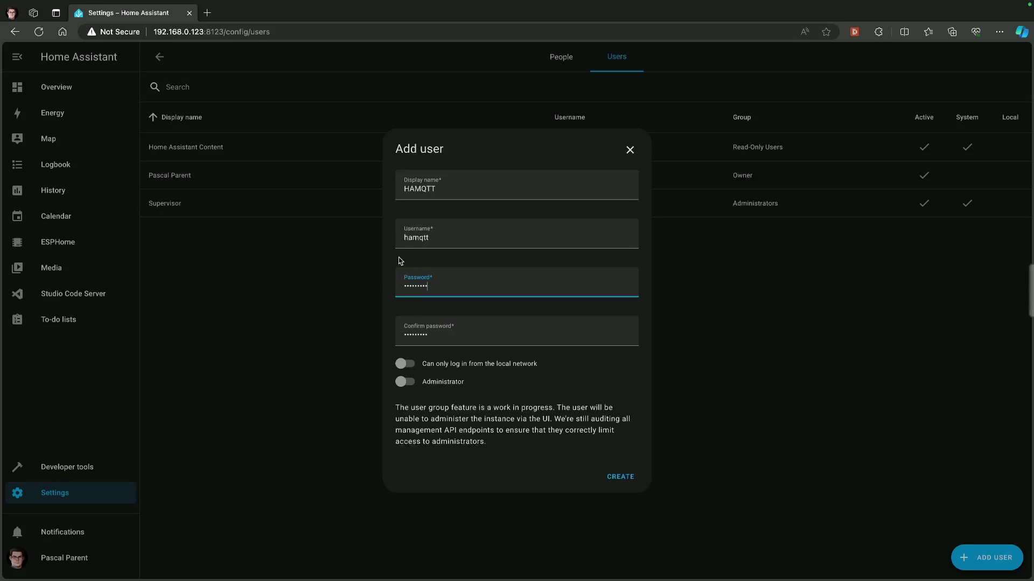
{"action": "left_click", "coordinate": [415, 364]}
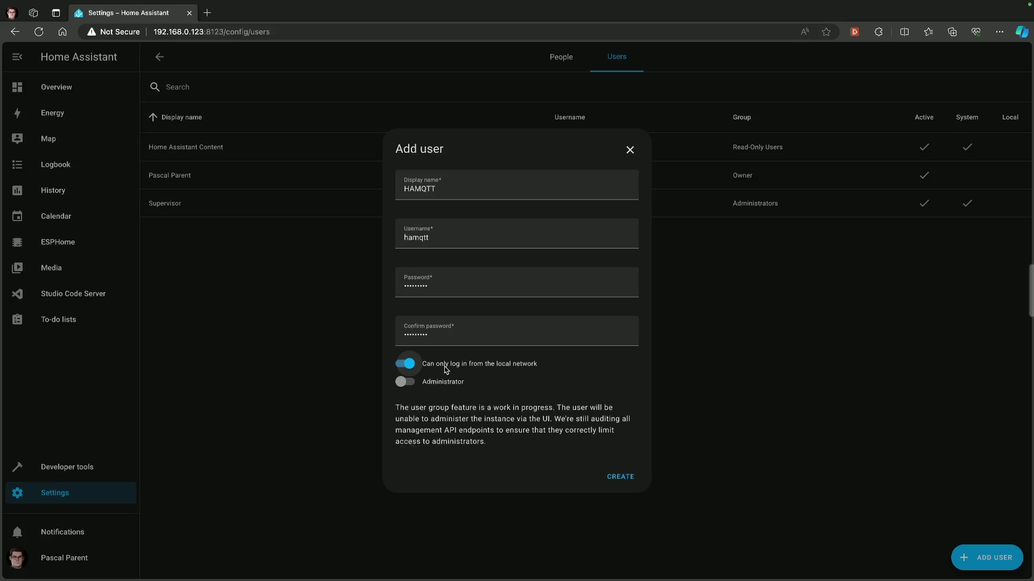
{"action": "left_click", "coordinate": [616, 477]}
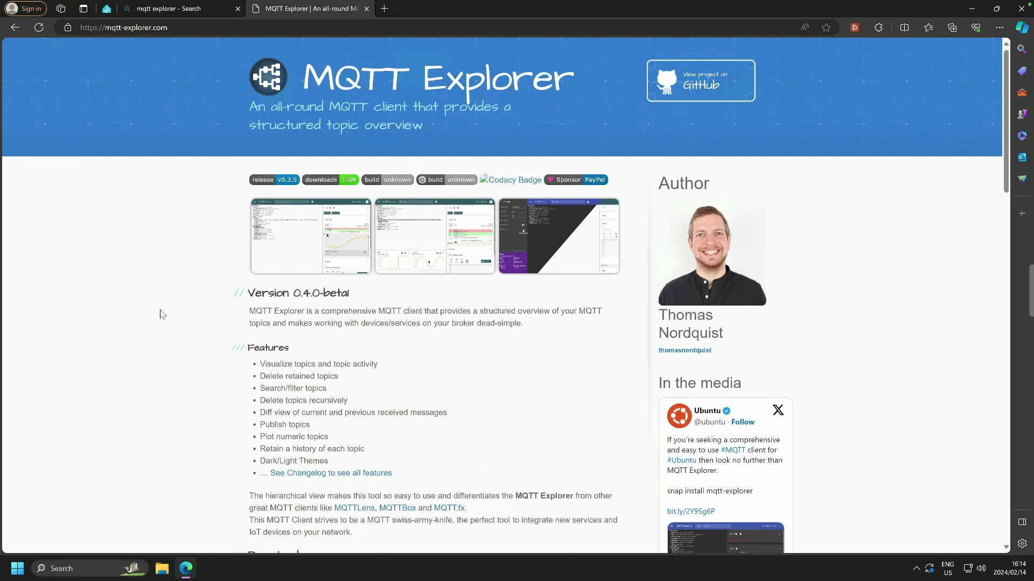
- Scroll the MQTT Explorer website down to its Download section
{"action": "scroll", "coordinate": [160, 312], "scroll_direction": "down", "scroll_amount": 4}
{"action": "scroll", "coordinate": [160, 314], "scroll_direction": "down", "scroll_amount": 5}
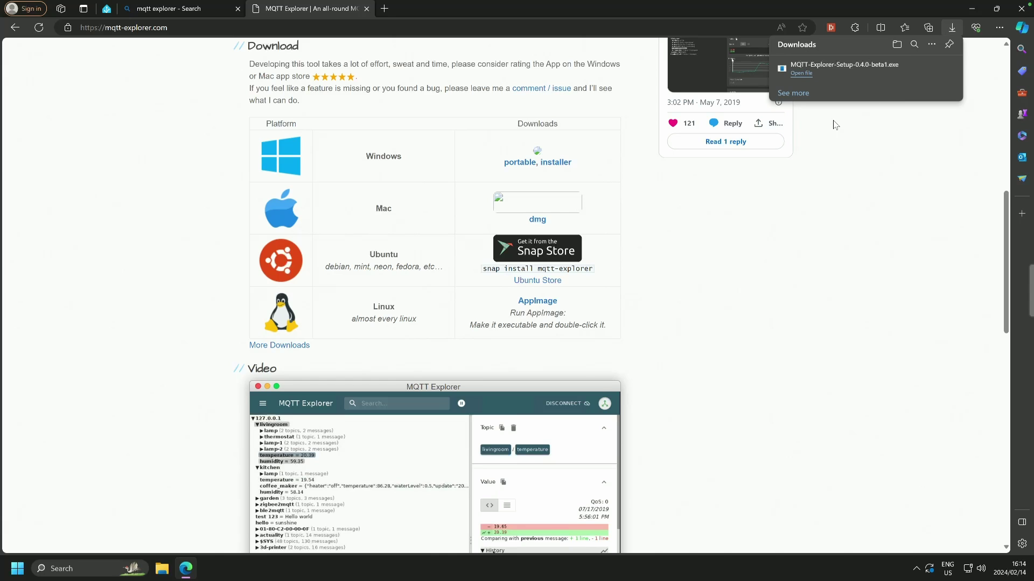
- Minimize Edge to reveal the MQTT Explorer connection dialog
{"action": "mouse_move", "coordinate": [976, 2]}
{"action": "left_click", "coordinate": [971, 10]}
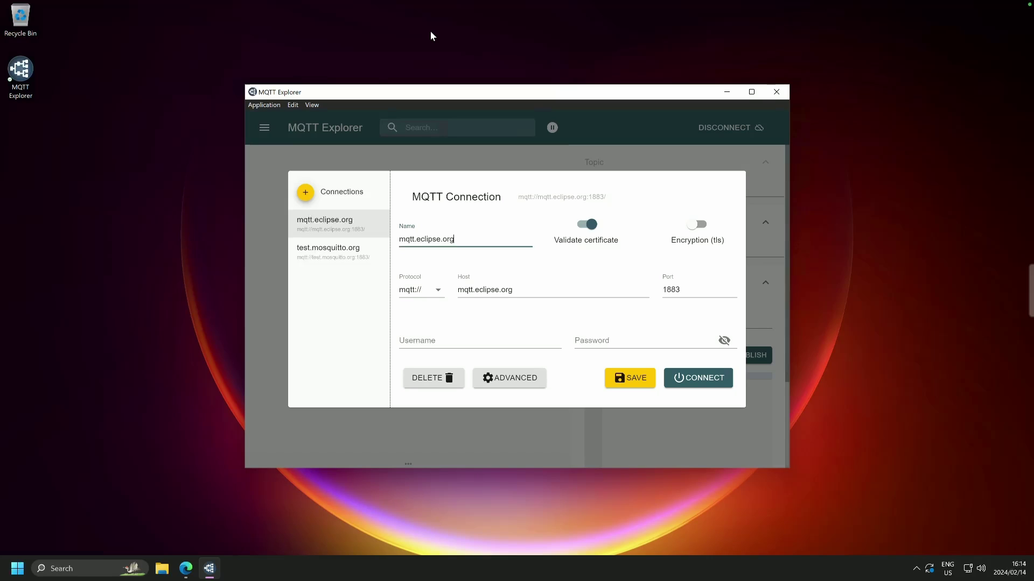
- Name the connection 'Home Assistant MQTT' and set its host to 192.168.0.123
{"action": "key", "text": "BackSpace"}
{"action": "key", "text": "BackSpace"}
{"action": "key", "text": "BackSpace"}
{"action": "key", "text": "BackSpace"}
{"action": "key", "text": "BackSpace"}
{"action": "key", "text": "BackSpace"}
{"action": "key", "text": "BackSpace"}
{"action": "key", "text": "BackSpace"}
{"action": "key", "text": "BackSpace"}
{"action": "key", "text": "BackSpace"}
{"action": "key", "text": "BackSpace"}
{"action": "key", "text": "BackSpace"}
{"action": "key", "text": "BackSpace"}
{"action": "key", "text": "BackSpace"}
{"action": "key", "text": "BackSpace"}
{"action": "type", "text": "Ha"}
{"action": "key", "text": "BackSpace"}
{"action": "type", "text": "ome Assistant MQTT"}
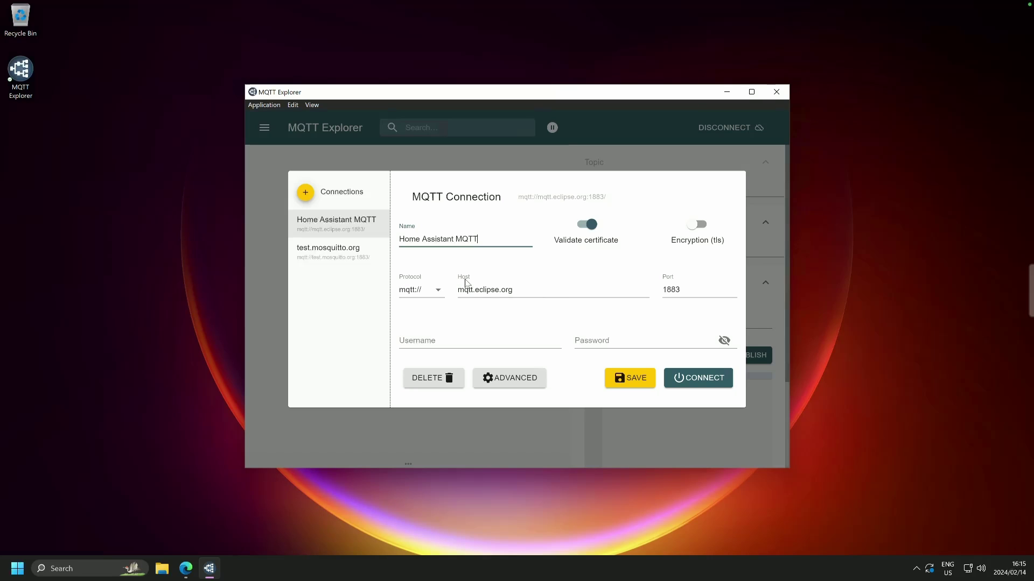
{"action": "left_click_drag", "start_coordinate": [516, 289], "coordinate": [458, 292]}
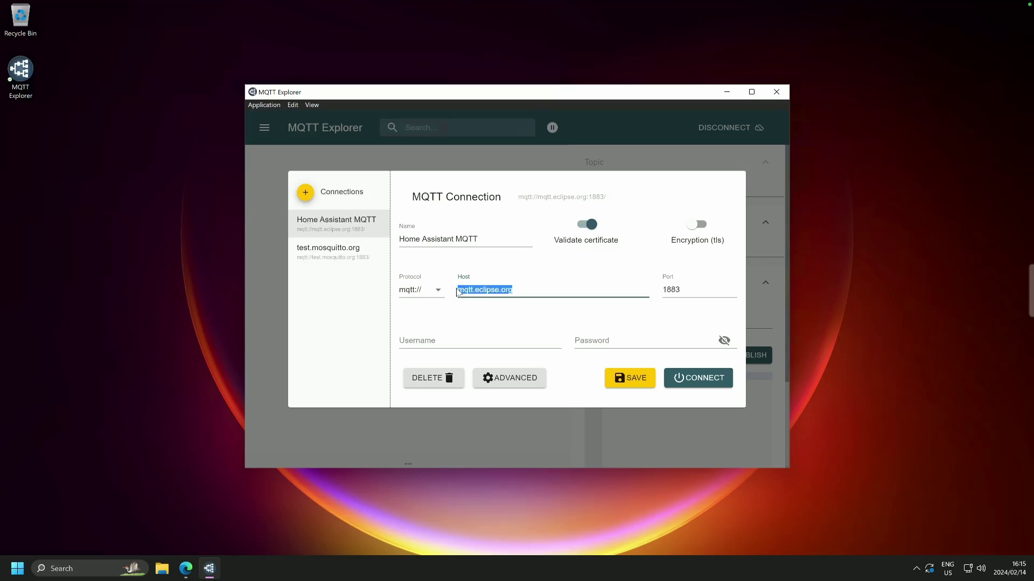
{"action": "type", "text": "192"}
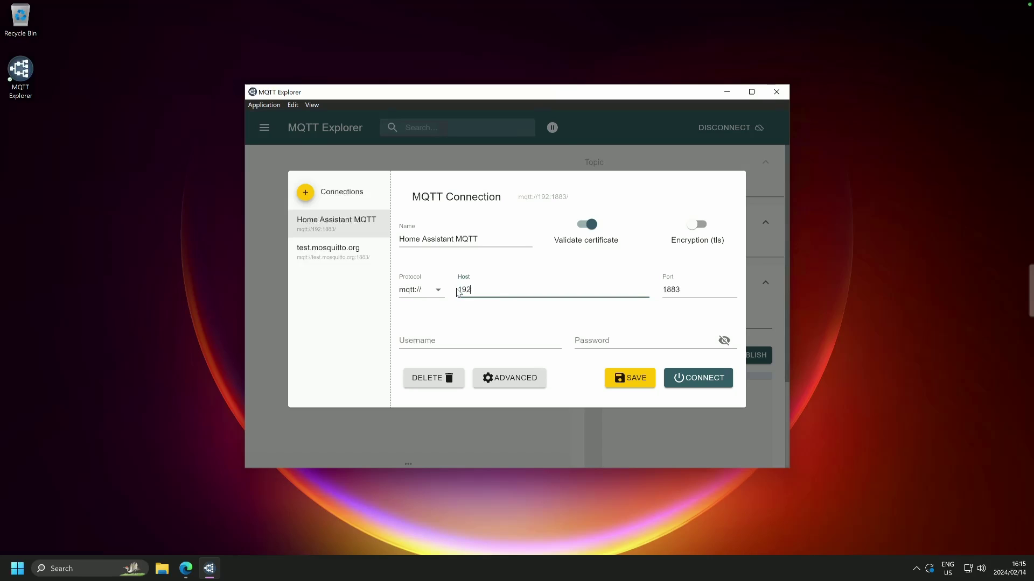
{"action": "type", "text": ".168."}
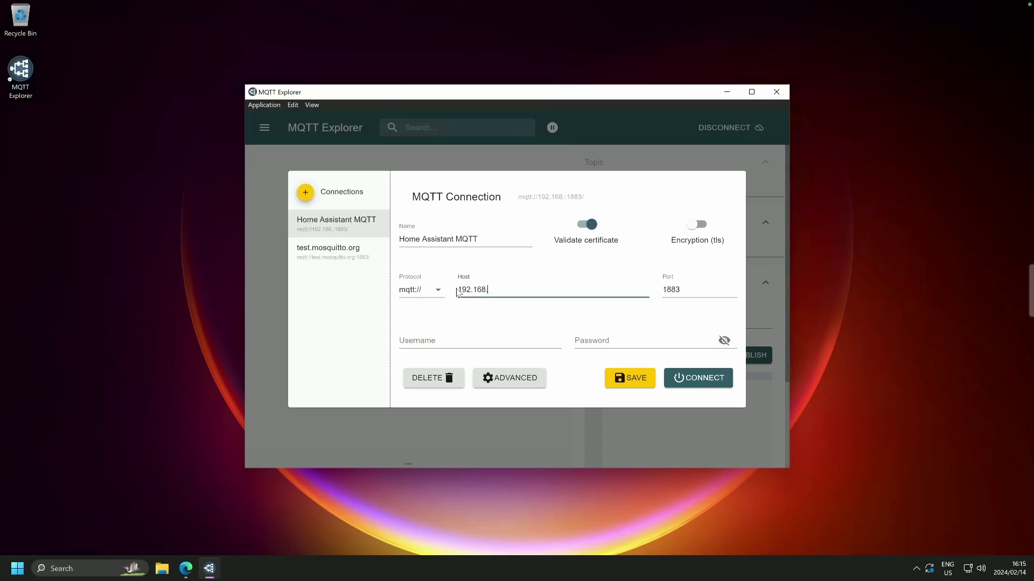
{"action": "type", "text": "0.123"}
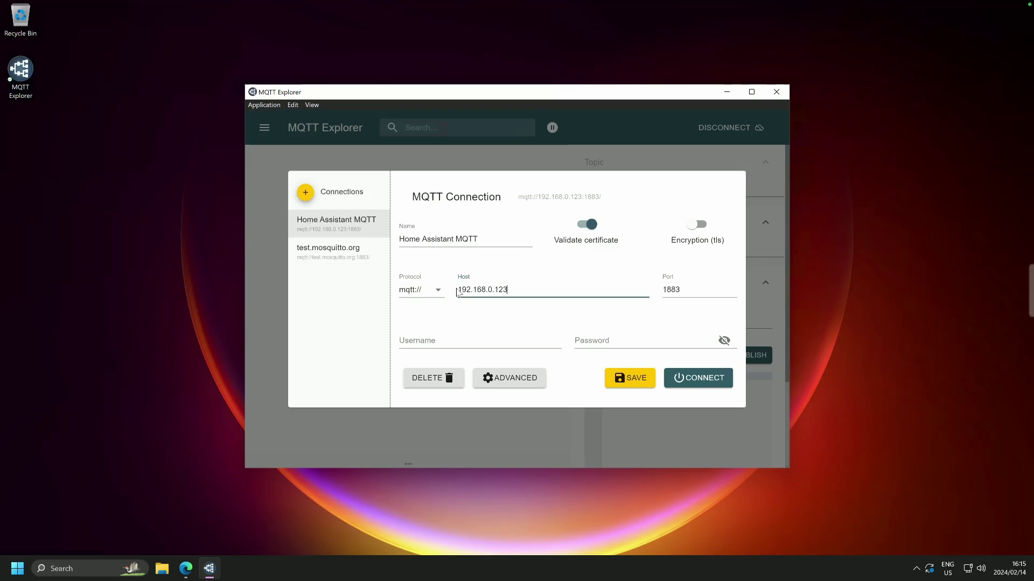
- Turn off certificate validation and enter the new user's username and password
{"action": "left_click", "coordinate": [581, 228]}
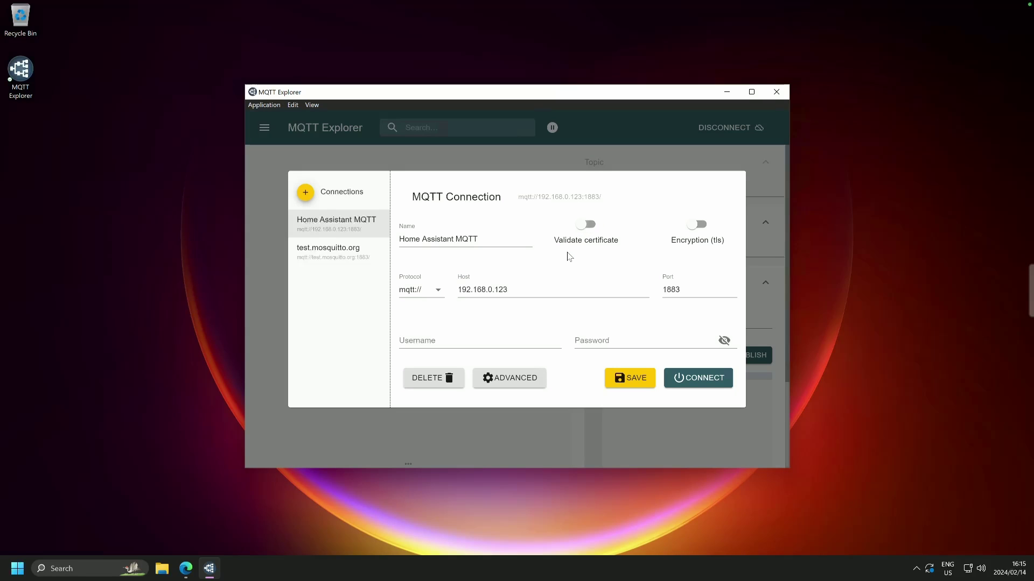
{"action": "left_click", "coordinate": [474, 340]}
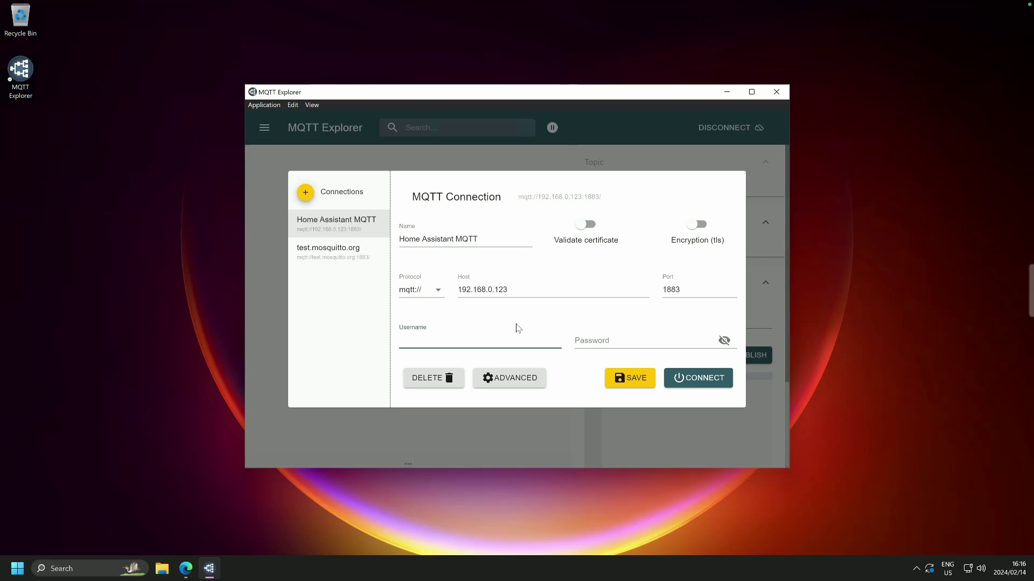
{"action": "type", "text": "hamqtt"}
{"action": "left_click", "coordinate": [651, 339]}
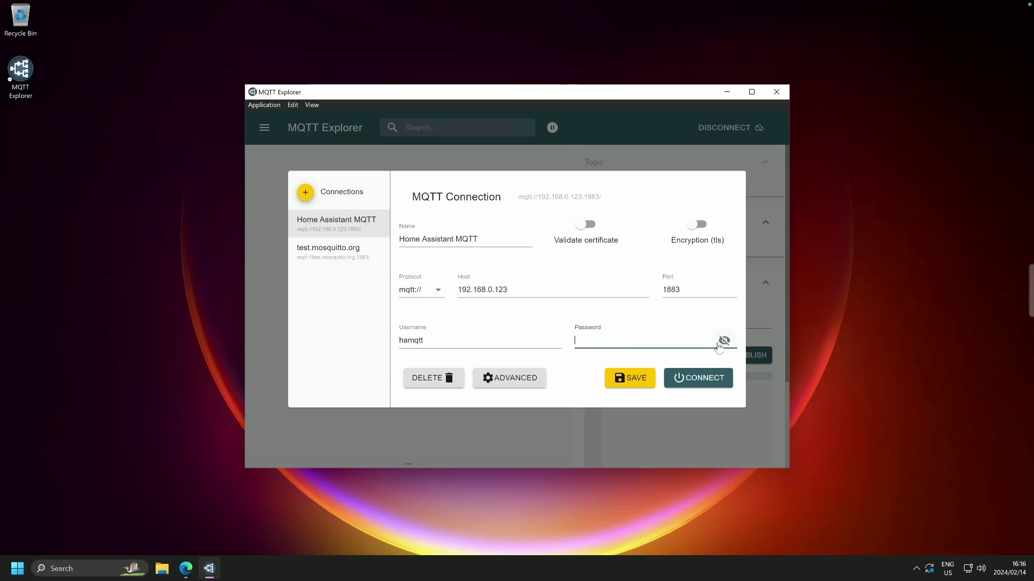
{"action": "left_click", "coordinate": [723, 341]}
{"action": "left_click", "coordinate": [693, 344]}
{"action": "type", "text": "Password1"}
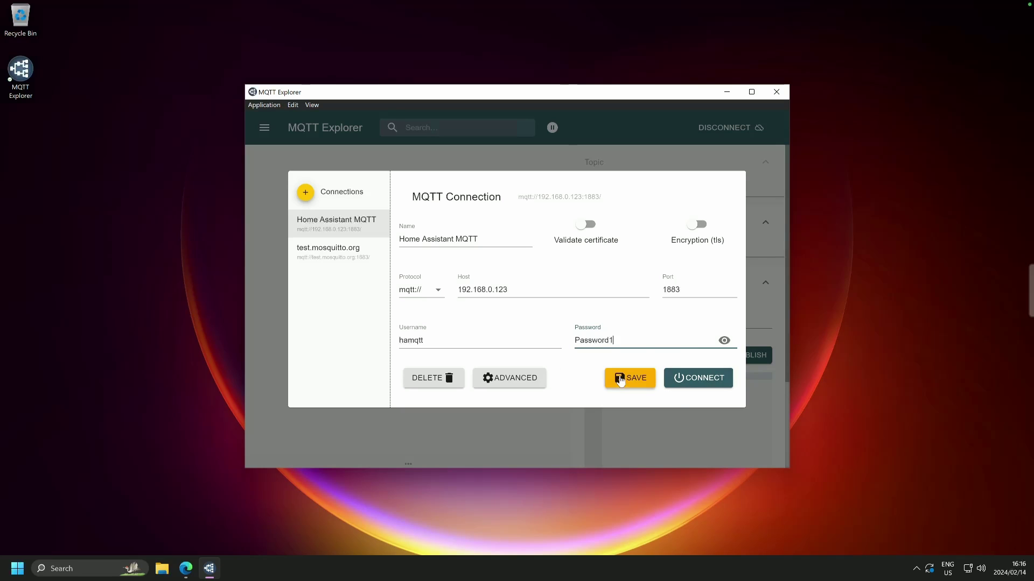
- Connect to 192.168.0.123 and expand $SYS > broker > clients to view connected clients
{"action": "left_click", "coordinate": [684, 382]}
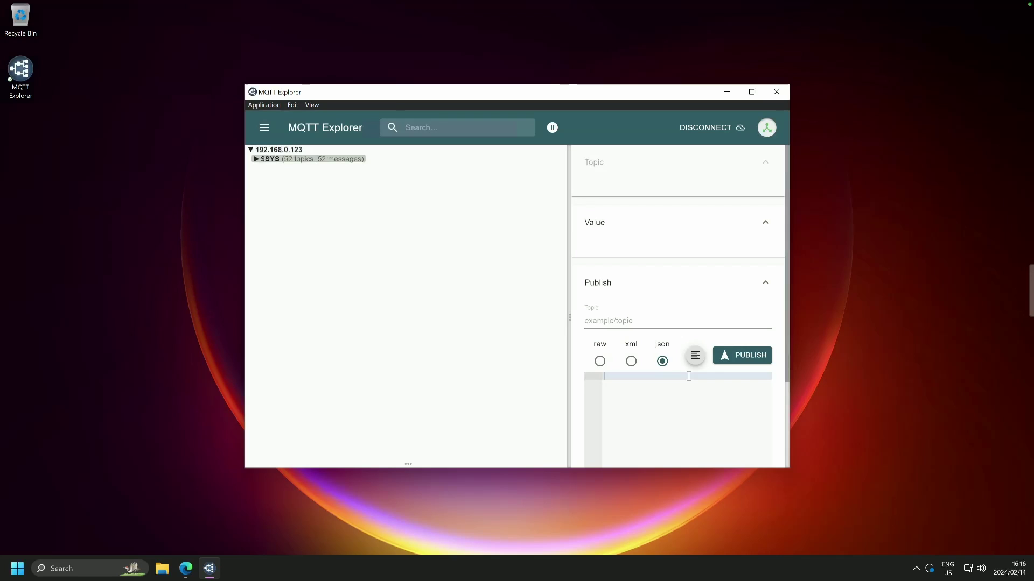
{"action": "left_click", "coordinate": [270, 159]}
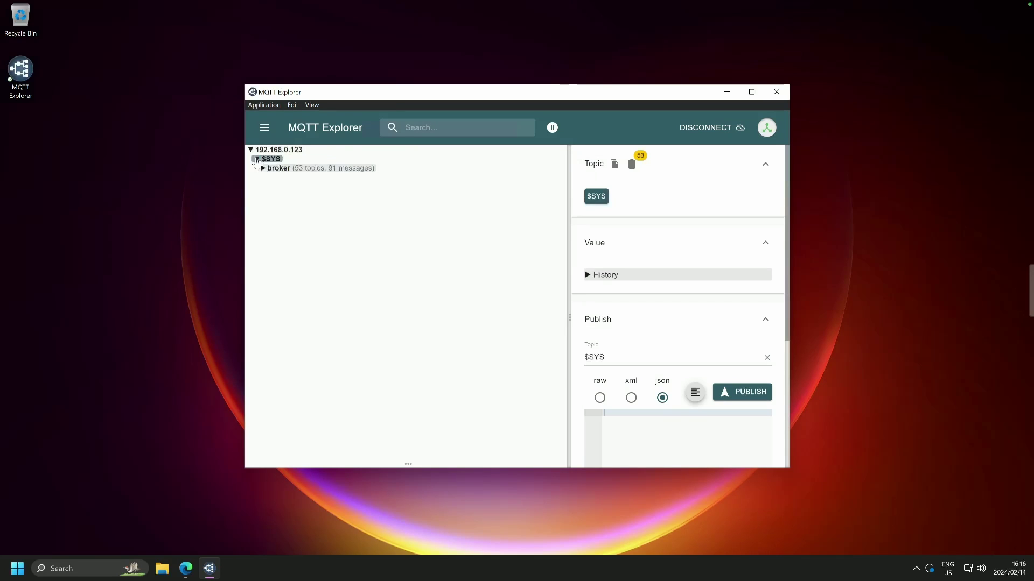
{"action": "left_click", "coordinate": [280, 168]}
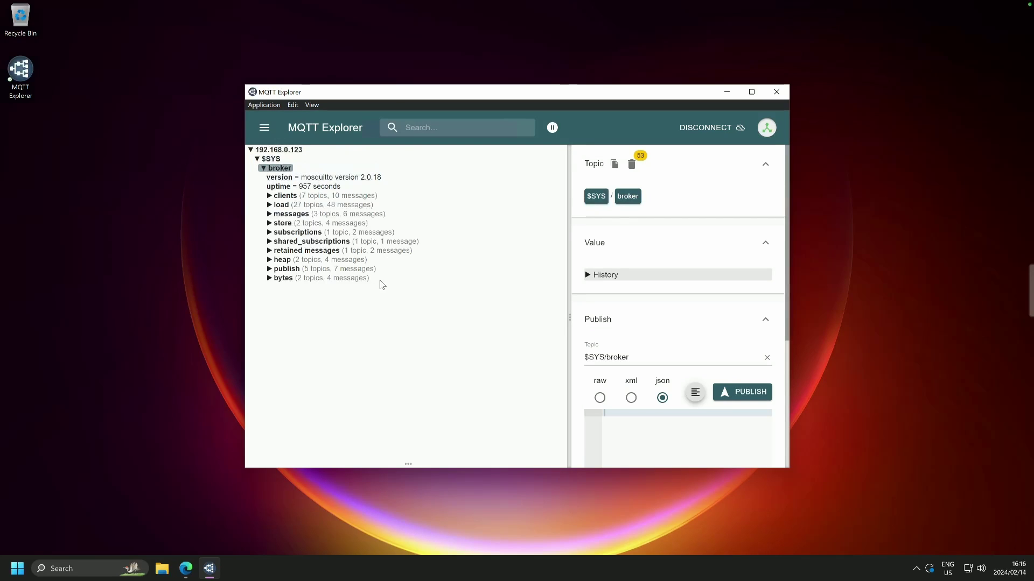
{"action": "left_click", "coordinate": [270, 196]}
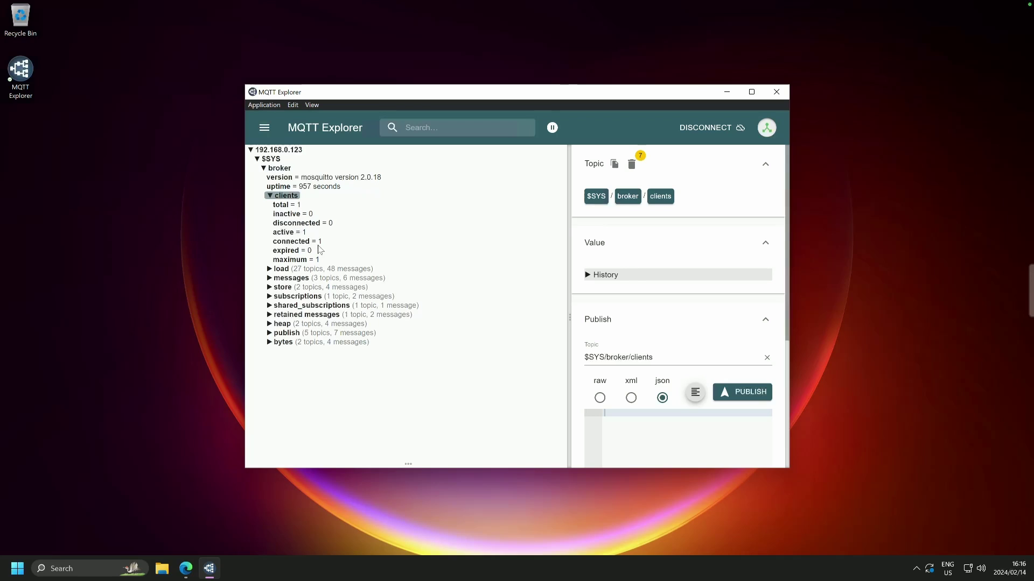